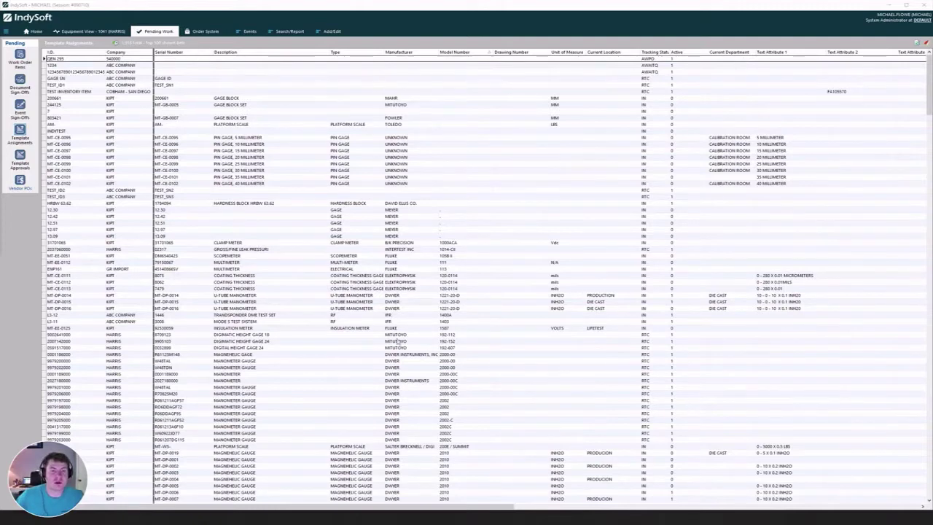
Select the full block of Fluke 87V multimeters in the template assignments list, from the ABC Company items through the GR Import items
{"action": "scroll", "coordinate": [488, 214], "scroll_direction": "down", "scroll_amount": 15}
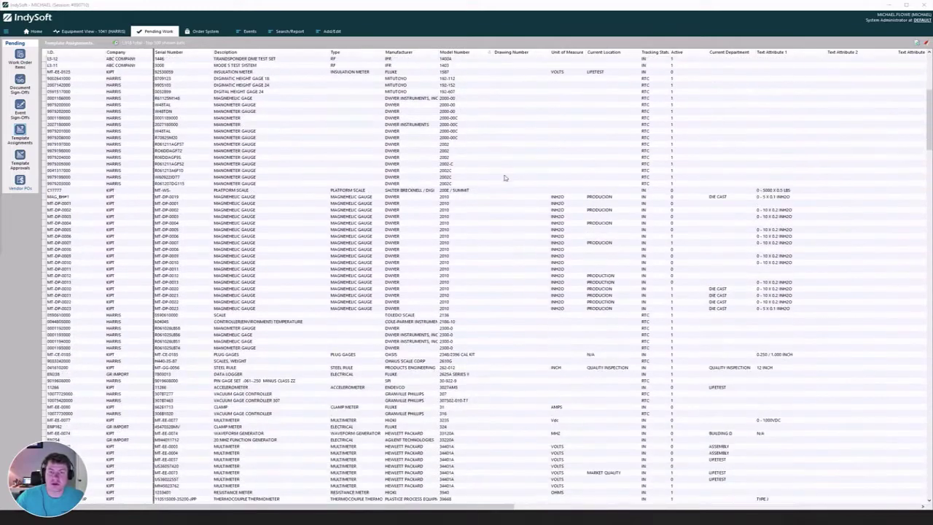
{"action": "left_click_drag", "start_coordinate": [929, 125], "coordinate": [929, 232]}
{"action": "scroll", "coordinate": [712, 284], "scroll_direction": "up", "scroll_amount": 15}
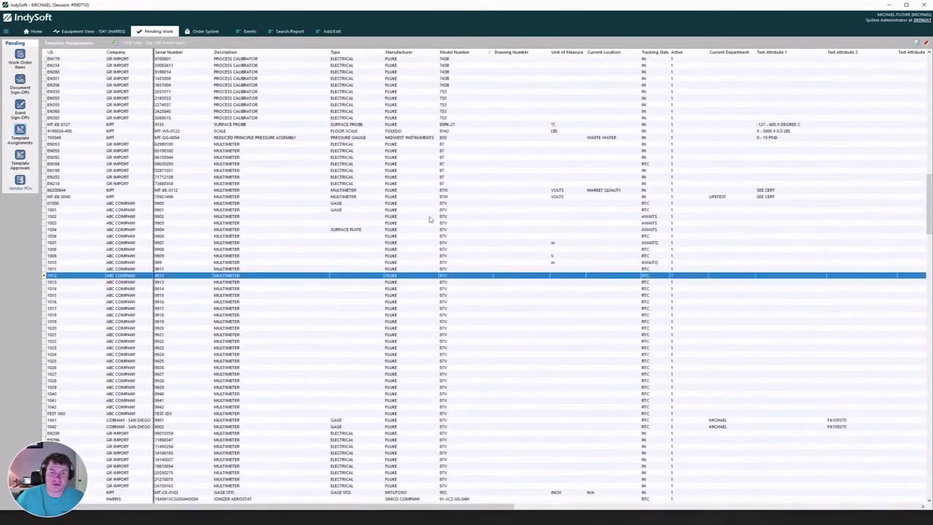
{"action": "left_click", "coordinate": [469, 210]}
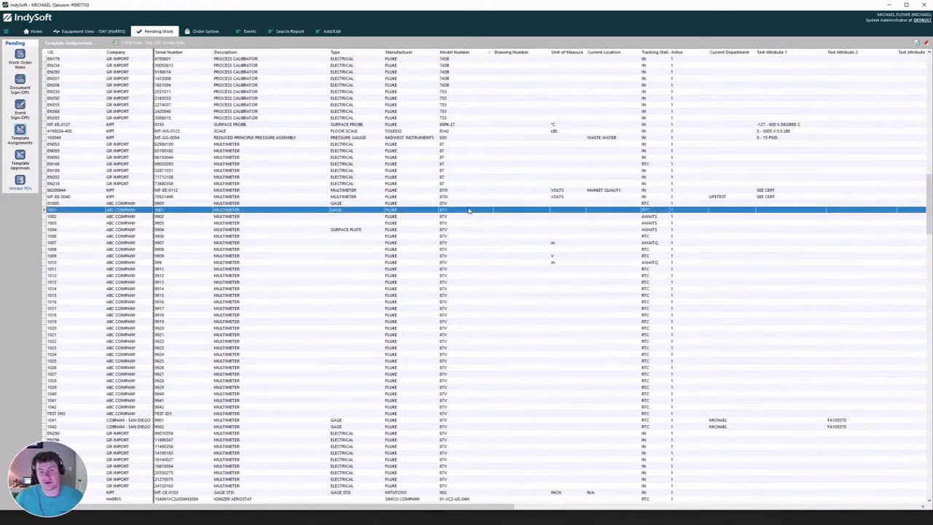
{"action": "left_click", "coordinate": [462, 263]}
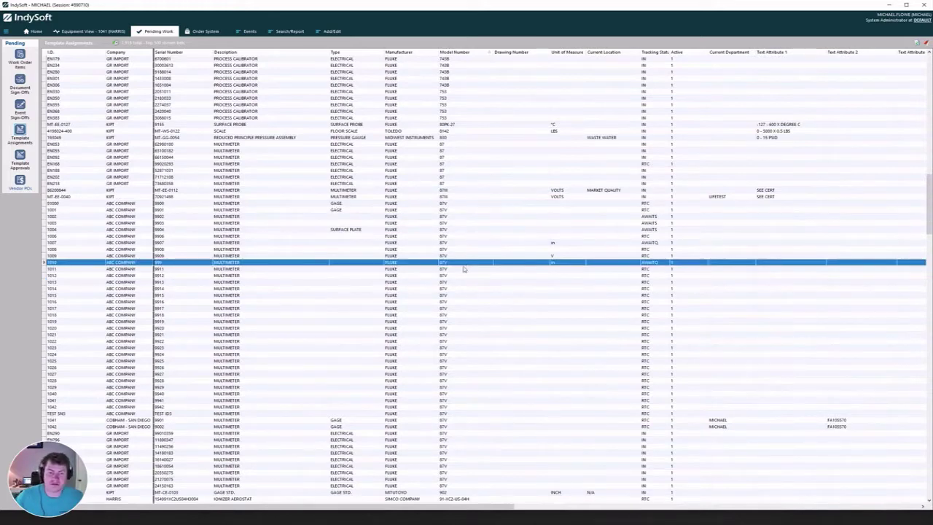
{"action": "left_click", "coordinate": [472, 321]}
{"action": "left_click", "coordinate": [487, 395]}
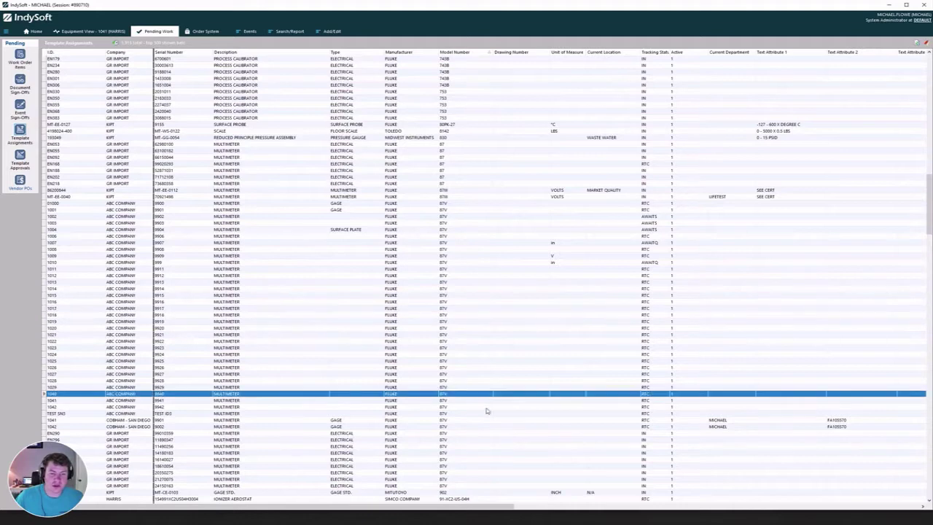
{"action": "left_click", "coordinate": [477, 421]}
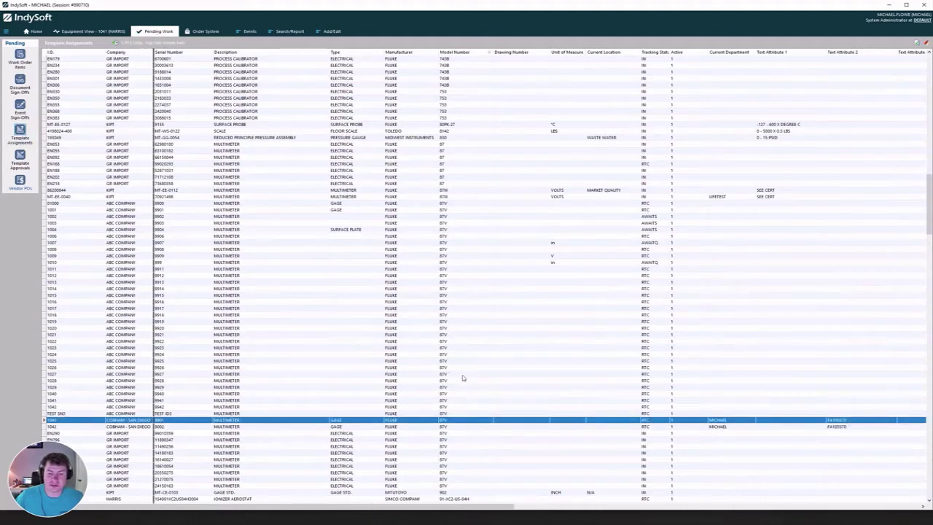
{"action": "left_click", "coordinate": [472, 467]}
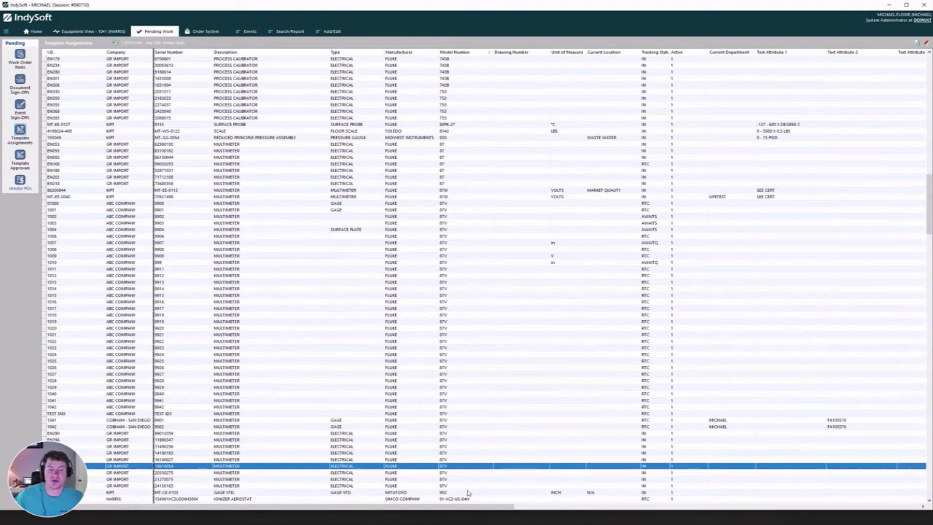
{"action": "left_click", "coordinate": [465, 485]}
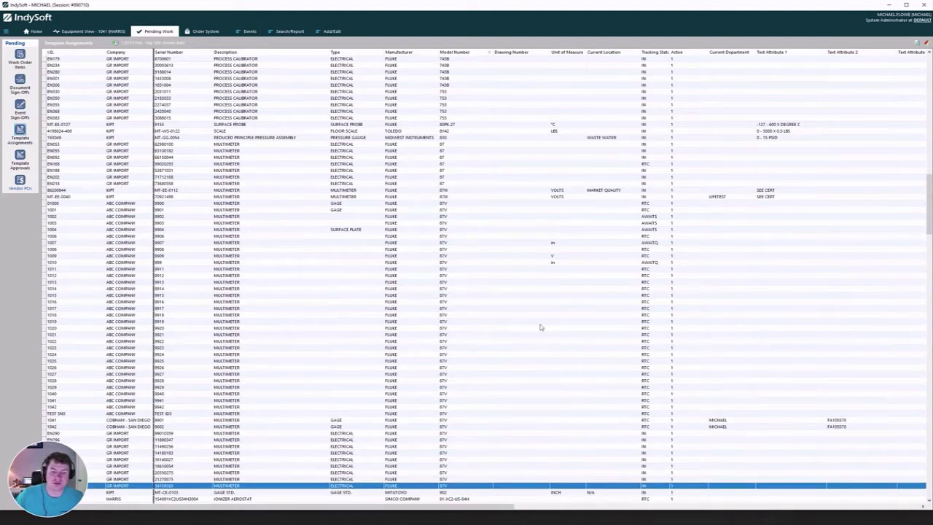
{"action": "left_click", "coordinate": [462, 204], "text": "shift"}
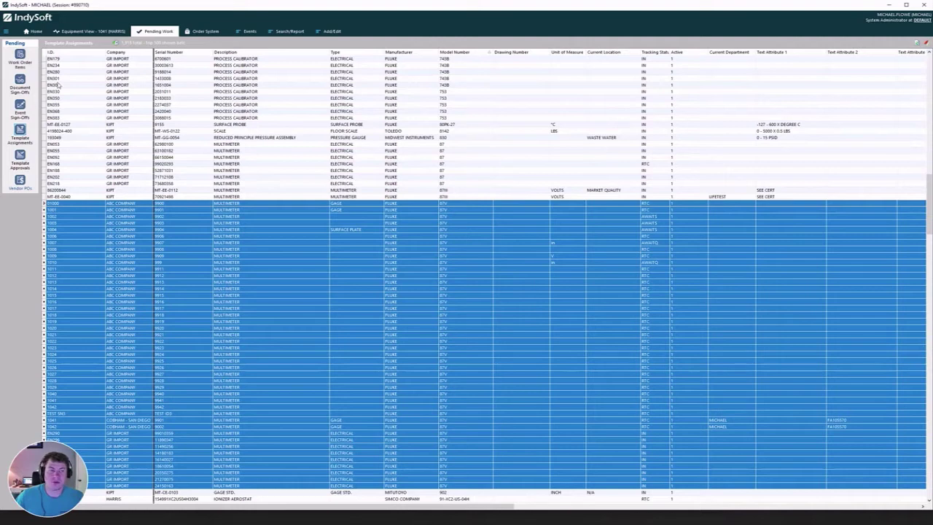
View the Fluke 87 V Digital Multimeter template in the Template Editor, and close the editor
{"action": "left_click", "coordinate": [6, 31]}
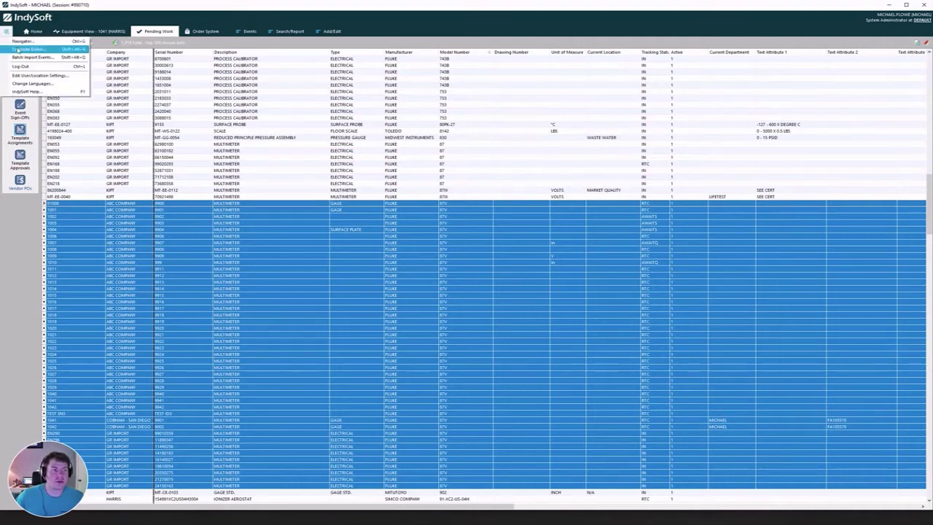
{"action": "left_click", "coordinate": [22, 49]}
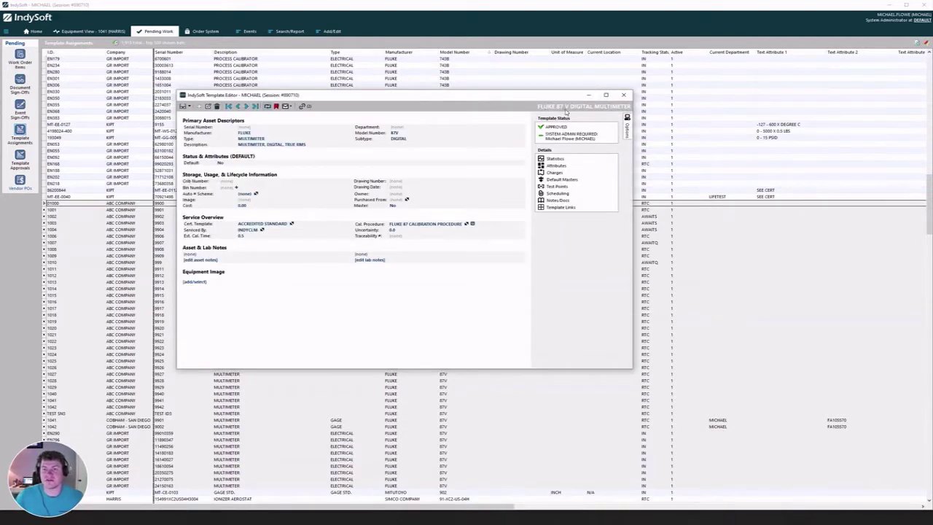
{"action": "left_click", "coordinate": [625, 96]}
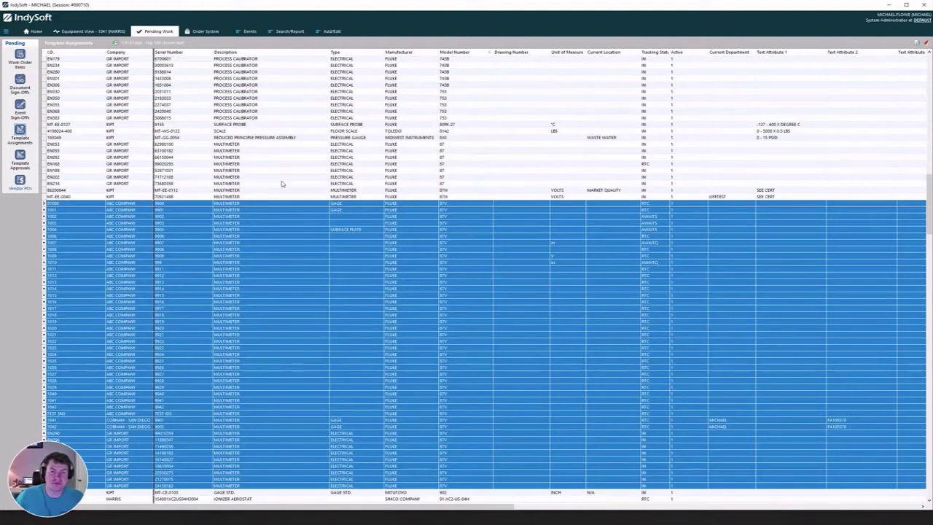
Open the Equipment Finder and check which admin events are available for the selected equipment
{"action": "left_click", "coordinate": [293, 34]}
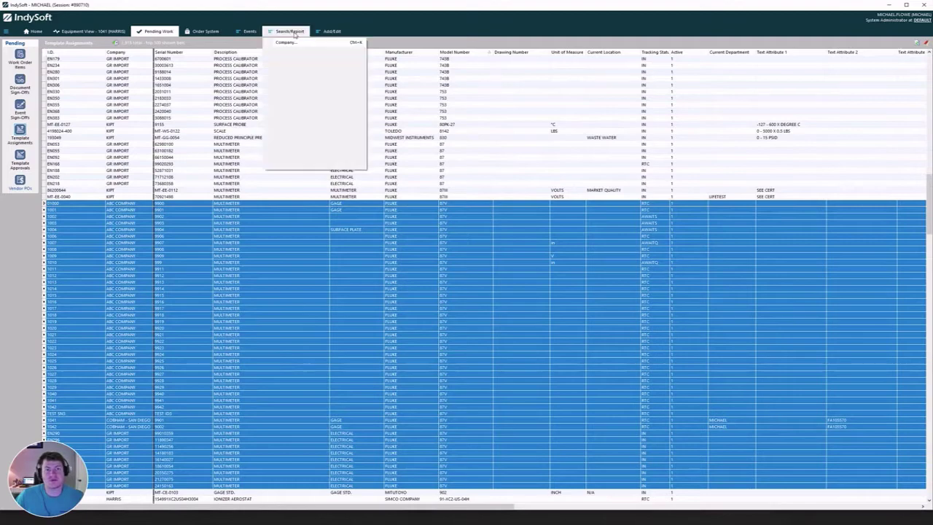
{"action": "left_click", "coordinate": [311, 68]}
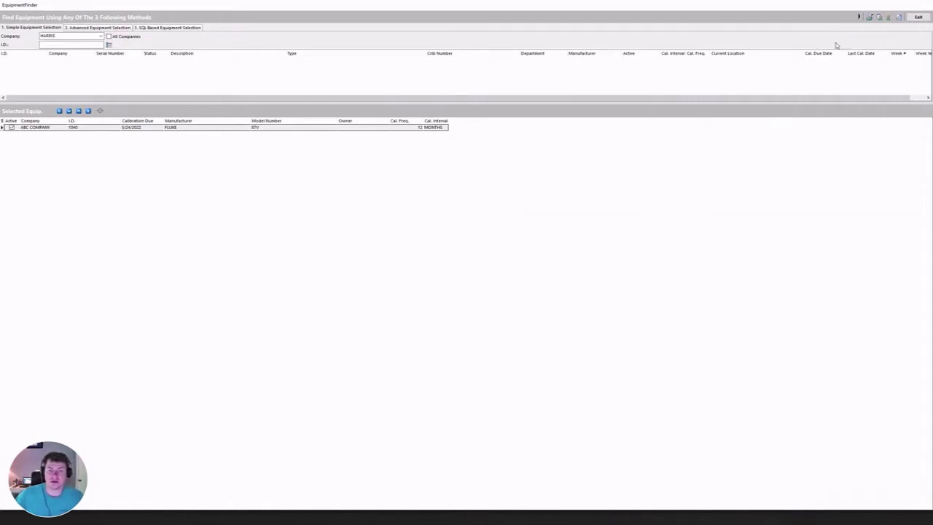
{"action": "left_click", "coordinate": [858, 16]}
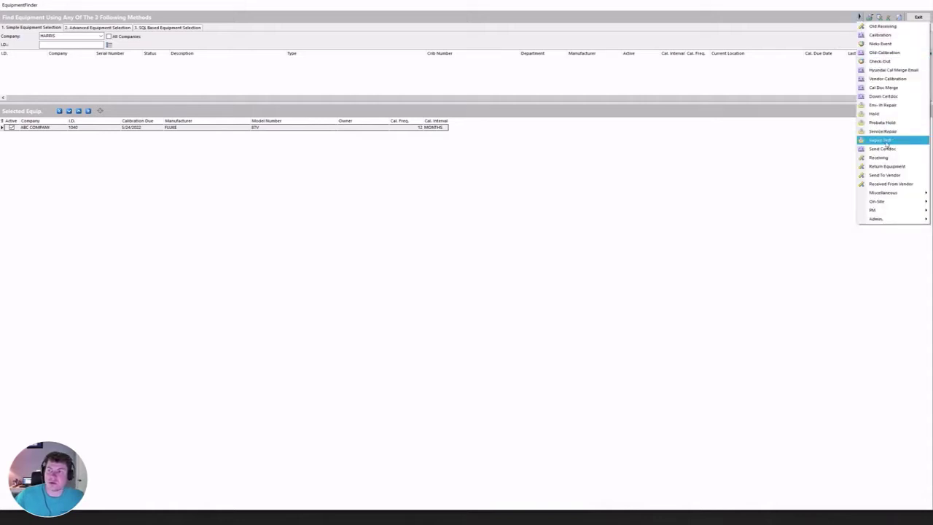
{"action": "mouse_move", "coordinate": [880, 220]}
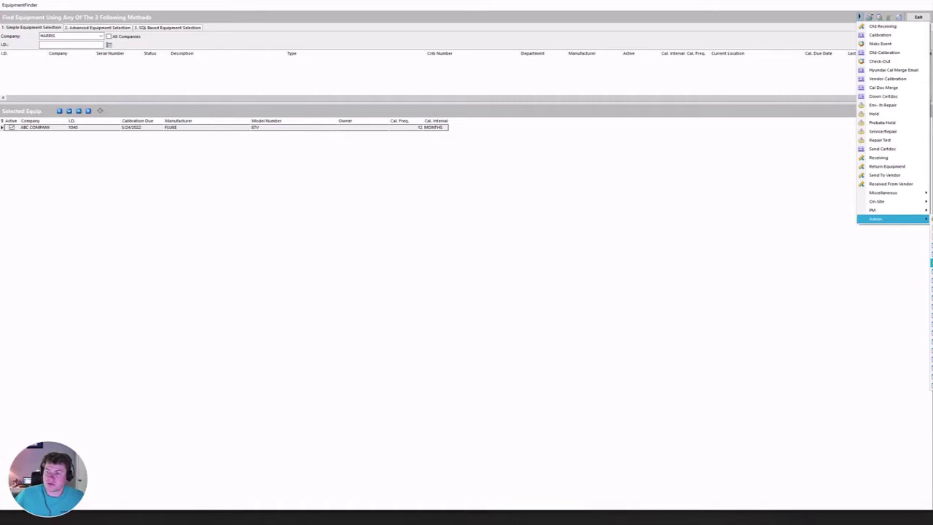
{"action": "left_click", "coordinate": [718, 218]}
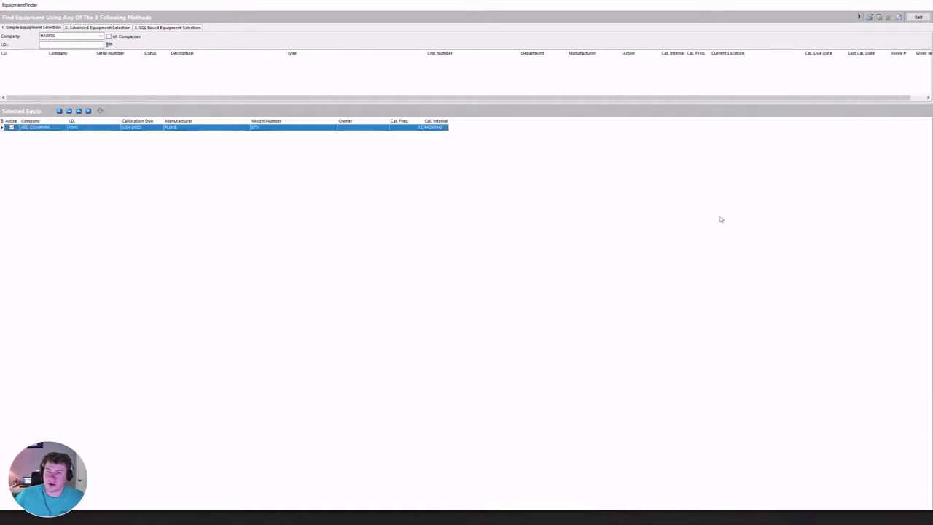
Set the first advanced equipment selection condition to Manufacturer is (exactly) FLUKE
{"action": "left_click", "coordinate": [81, 28]}
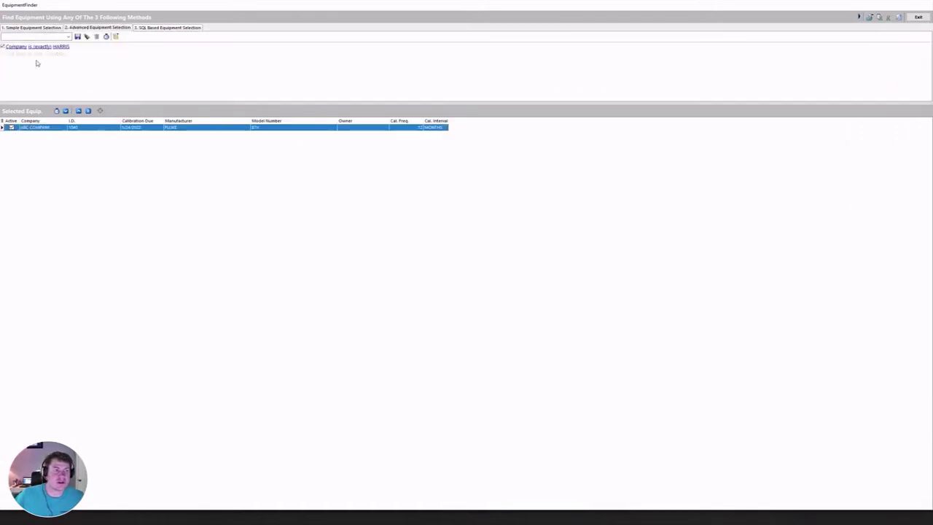
{"action": "left_click", "coordinate": [16, 48]}
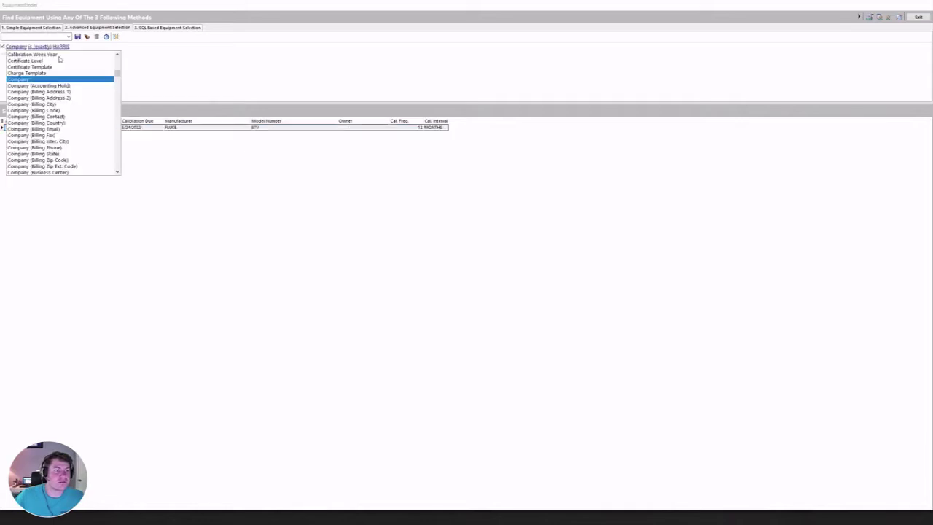
{"action": "type", "text": "m"}
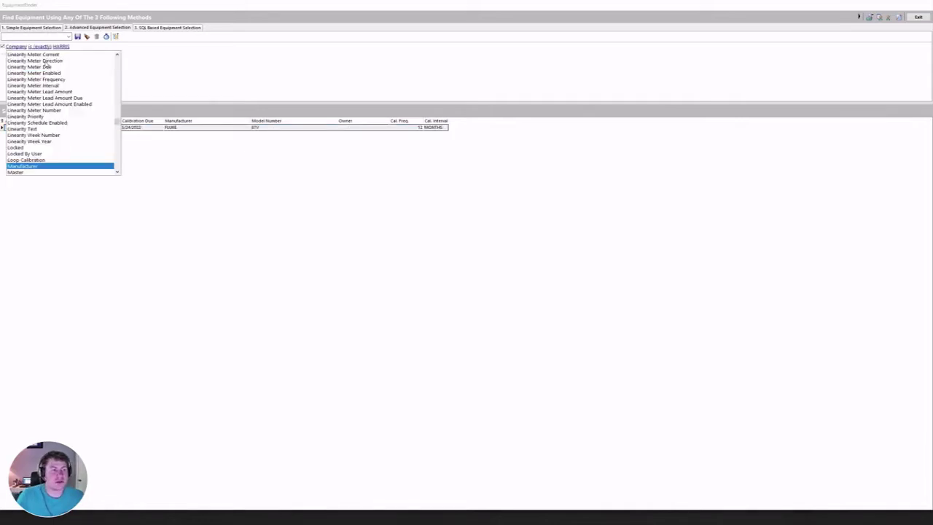
{"action": "key", "text": "Return"}
{"action": "left_click", "coordinate": [66, 46]}
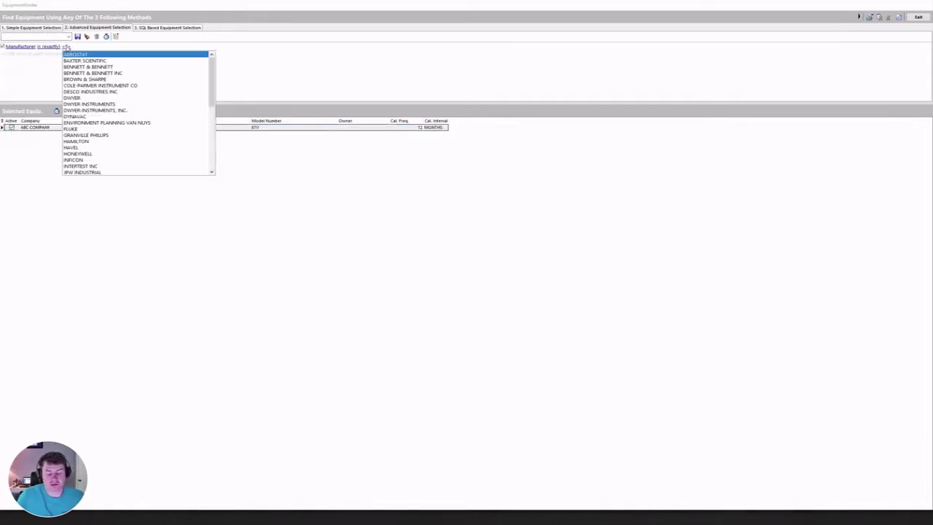
{"action": "key", "text": "f"}
{"action": "key", "text": "Return"}
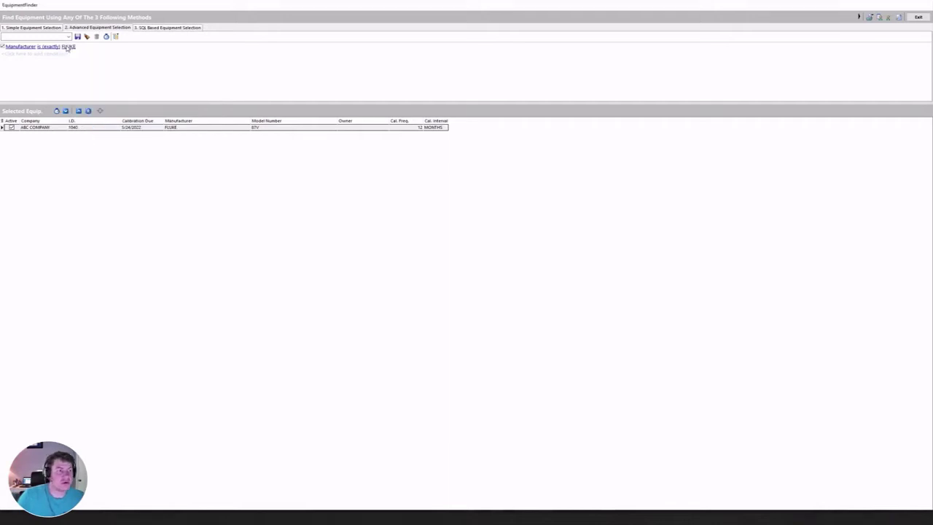
Add a second condition, Model Number is (exactly) 87V, and check how many pieces of equipment match the filter
{"action": "left_click", "coordinate": [19, 54]}
{"action": "left_click", "coordinate": [18, 55]}
{"action": "key", "text": "m"}
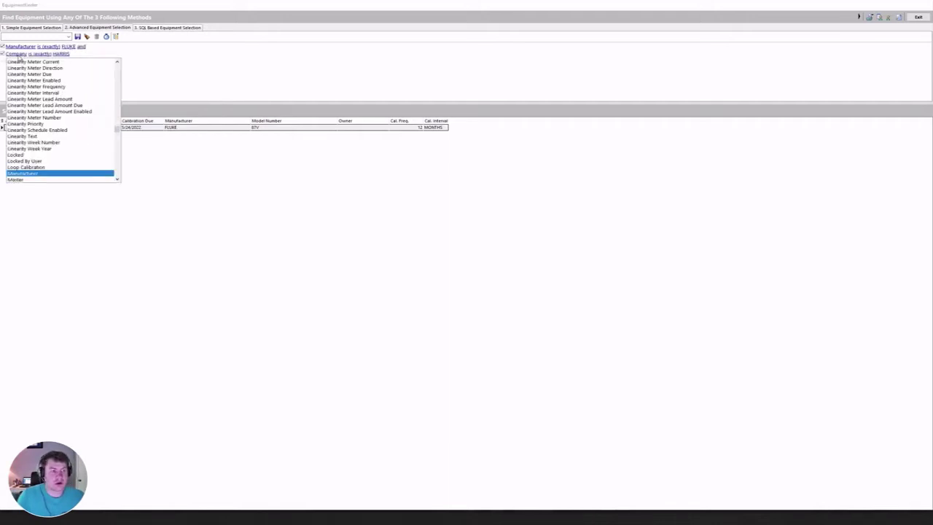
{"action": "key", "text": "Return"}
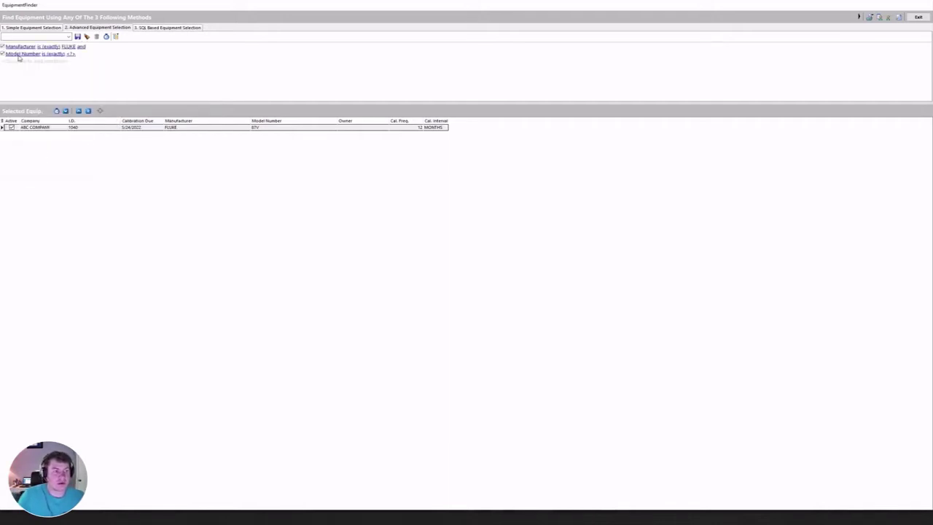
{"action": "left_click", "coordinate": [70, 54]}
{"action": "key", "text": "Return"}
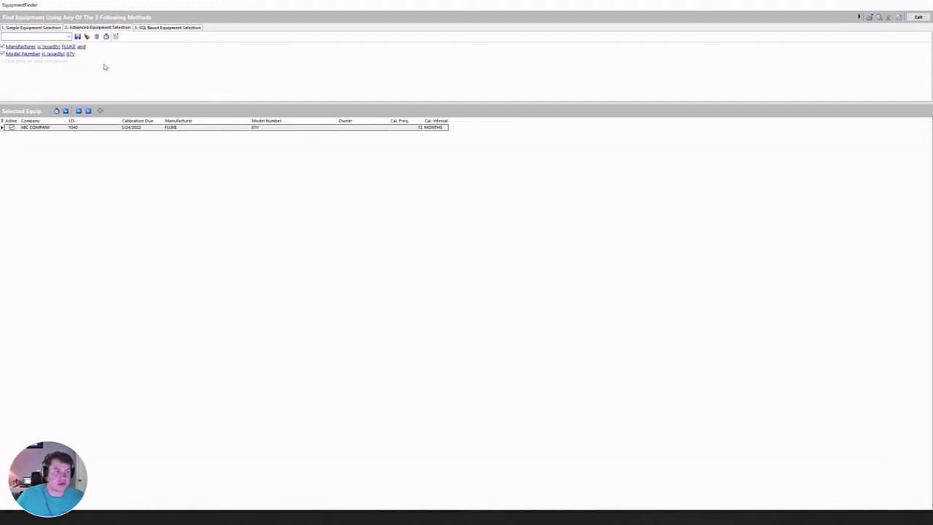
{"action": "left_click", "coordinate": [58, 111]}
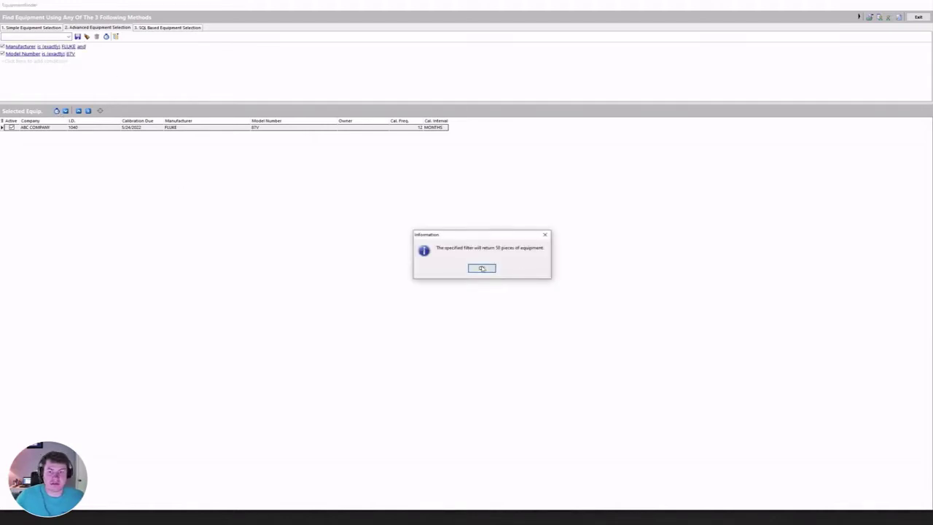
{"action": "left_click", "coordinate": [481, 268]}
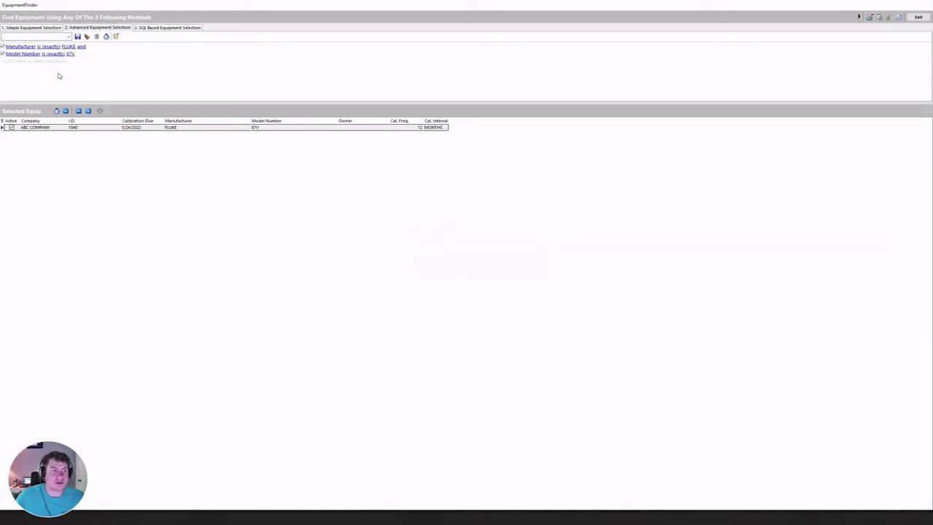
Add a third condition, Template Name is blank or empty, and check the number of matching pieces of equipment again
{"action": "left_click", "coordinate": [17, 61]}
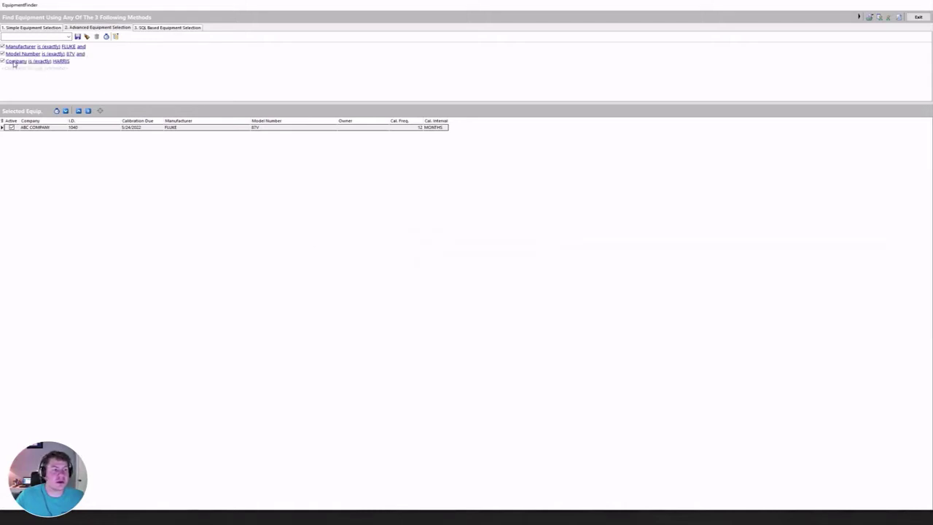
{"action": "left_click", "coordinate": [15, 62]}
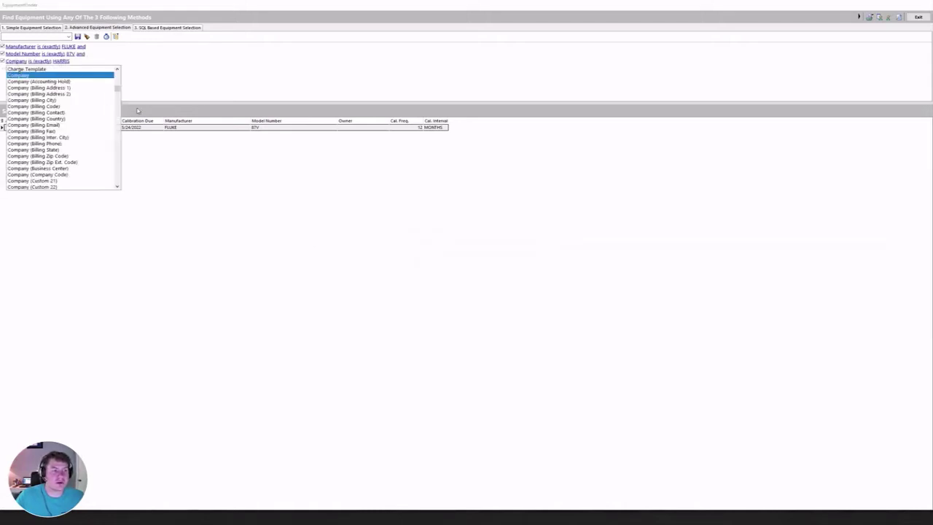
{"action": "key", "text": "t"}
{"action": "key", "text": "Return"}
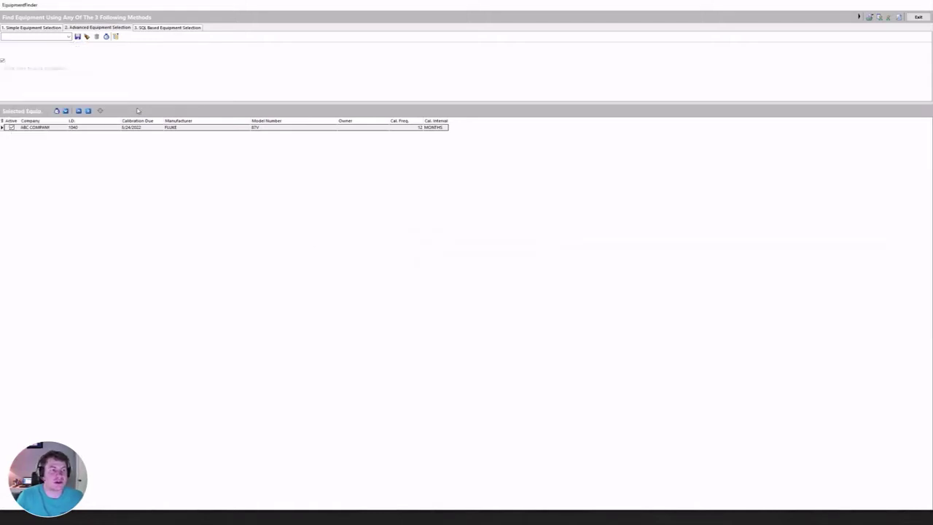
{"action": "left_click", "coordinate": [56, 62]}
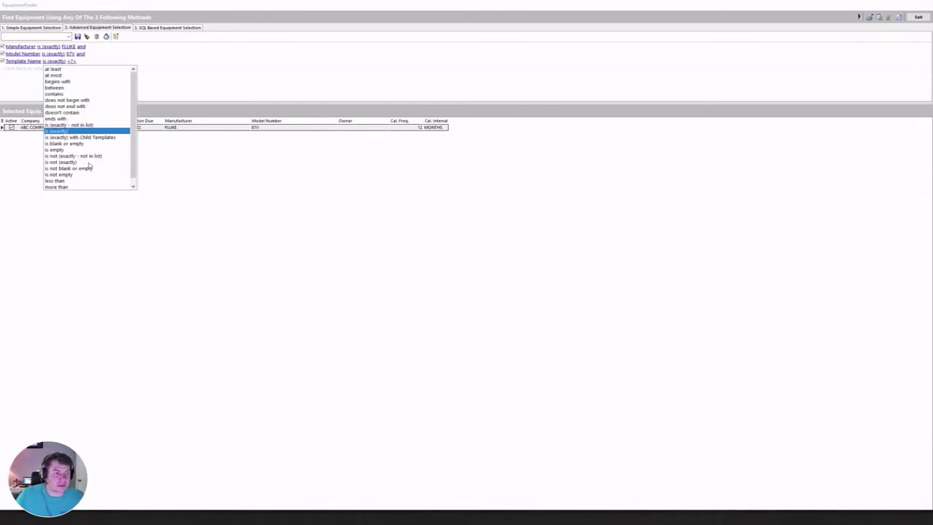
{"action": "left_click", "coordinate": [76, 144]}
{"action": "left_click", "coordinate": [64, 111]}
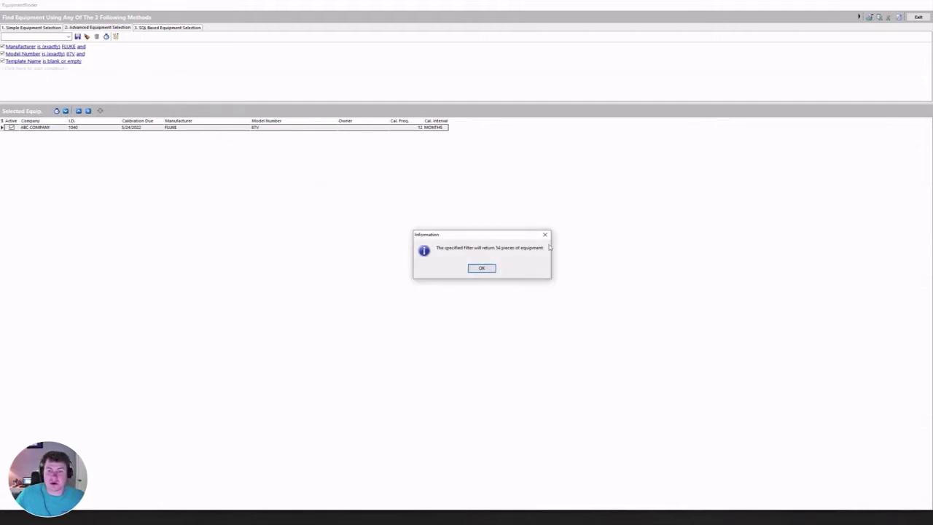
{"action": "left_click", "coordinate": [481, 267]}
Load the equipment matching the advanced filter into the selected equipment list and start the Global Equip. Change admin event
{"action": "left_click", "coordinate": [65, 111]}
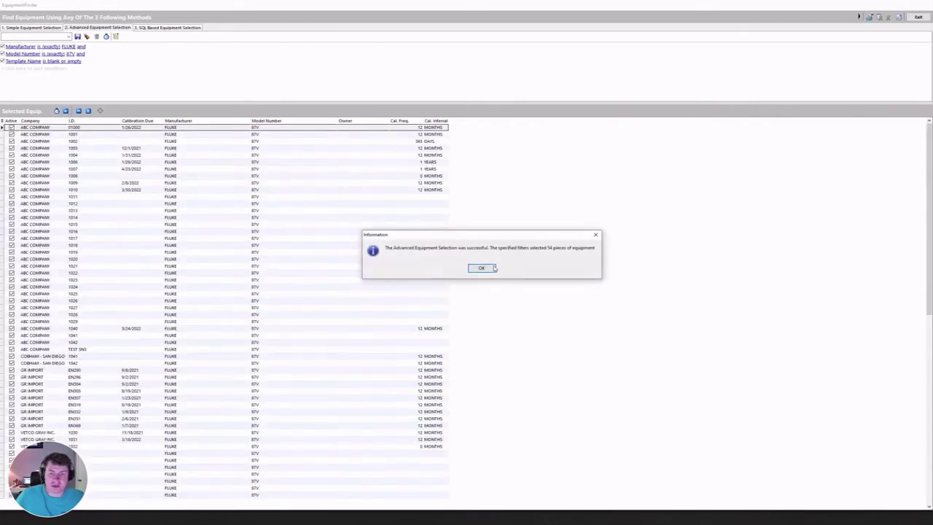
{"action": "left_click", "coordinate": [482, 268]}
{"action": "left_click", "coordinate": [859, 16]}
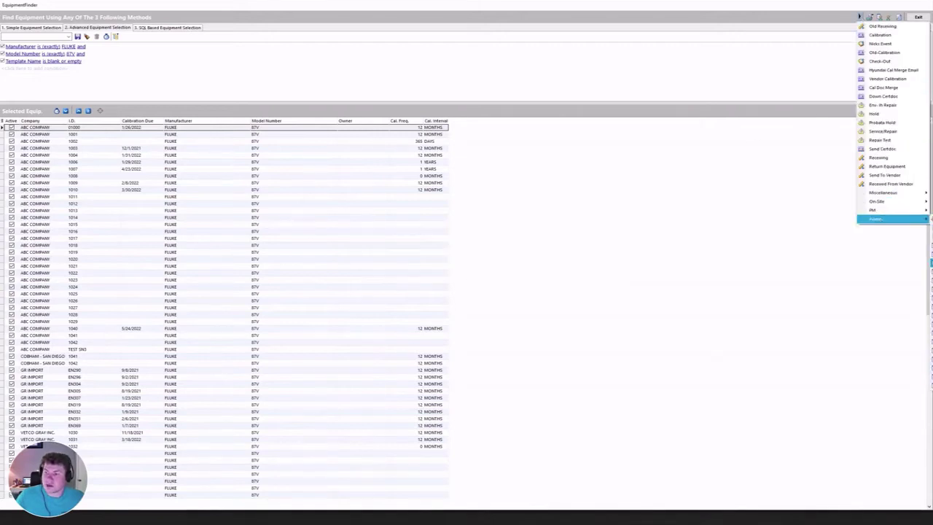
{"action": "left_click", "coordinate": [878, 218]}
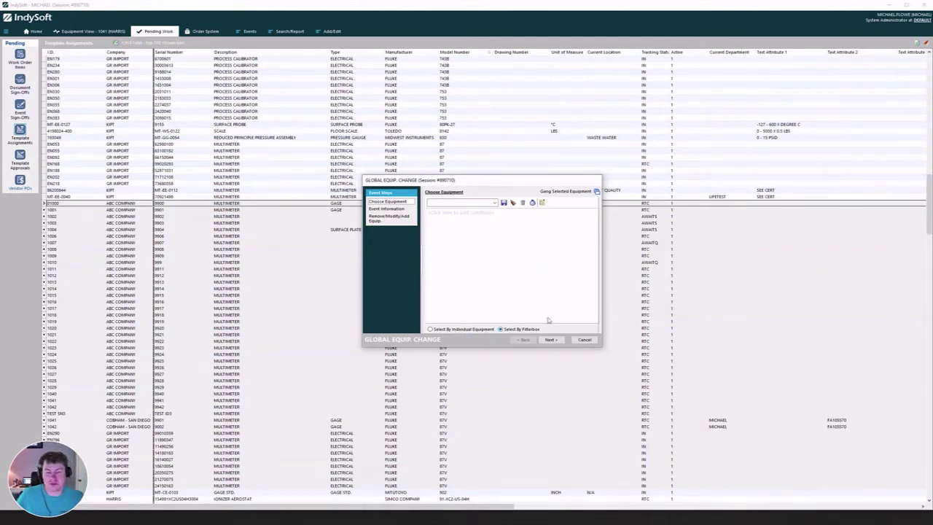
Set the event to select by individual equipment and add the comment "linking templates", accepting the Performed By list update
{"action": "left_click", "coordinate": [445, 329]}
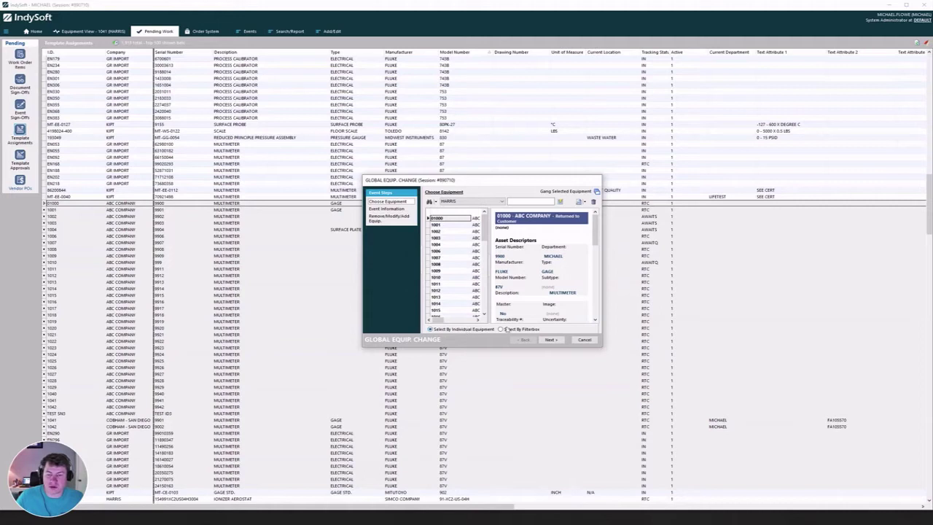
{"action": "left_click", "coordinate": [550, 340]}
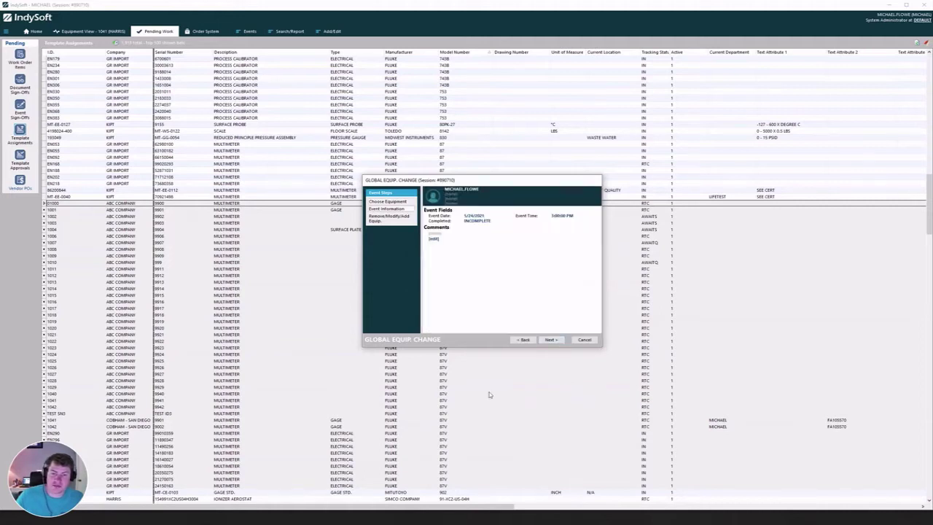
{"action": "left_click", "coordinate": [433, 239]}
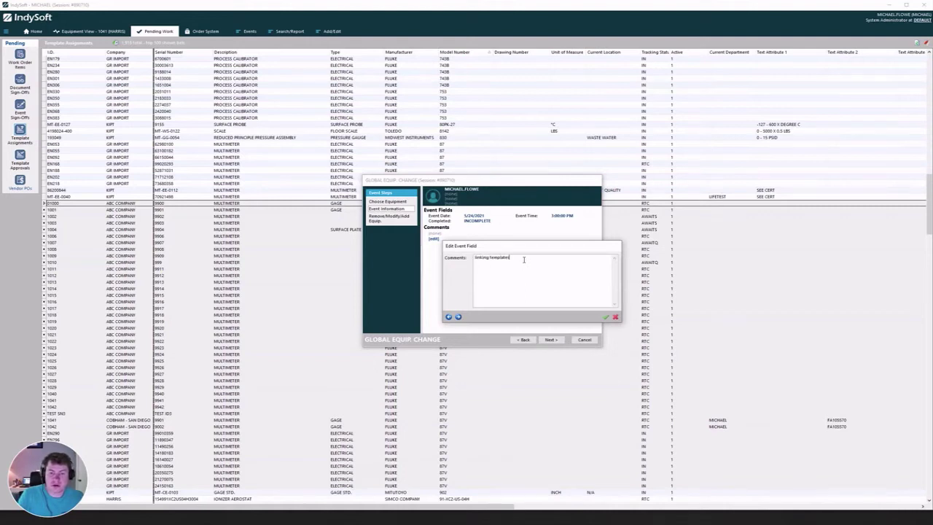
{"action": "left_click", "coordinate": [605, 317]}
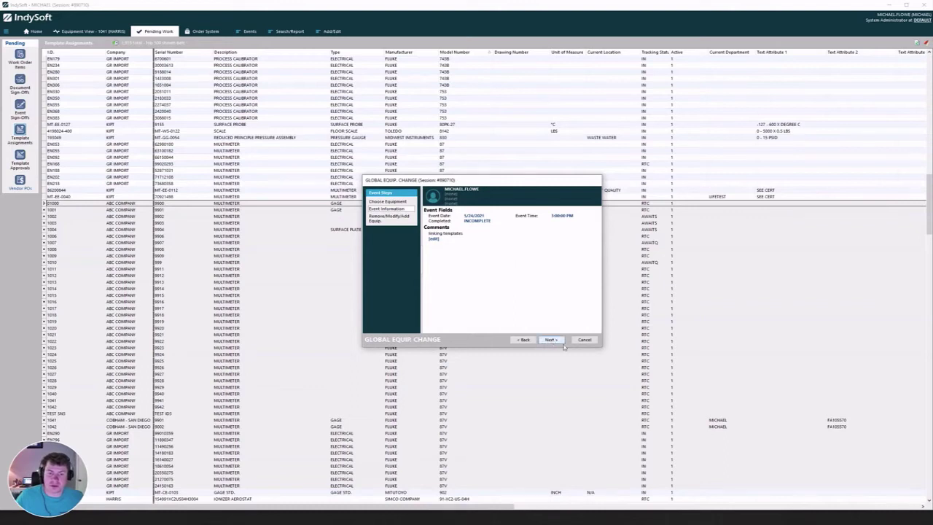
{"action": "left_click", "coordinate": [557, 340]}
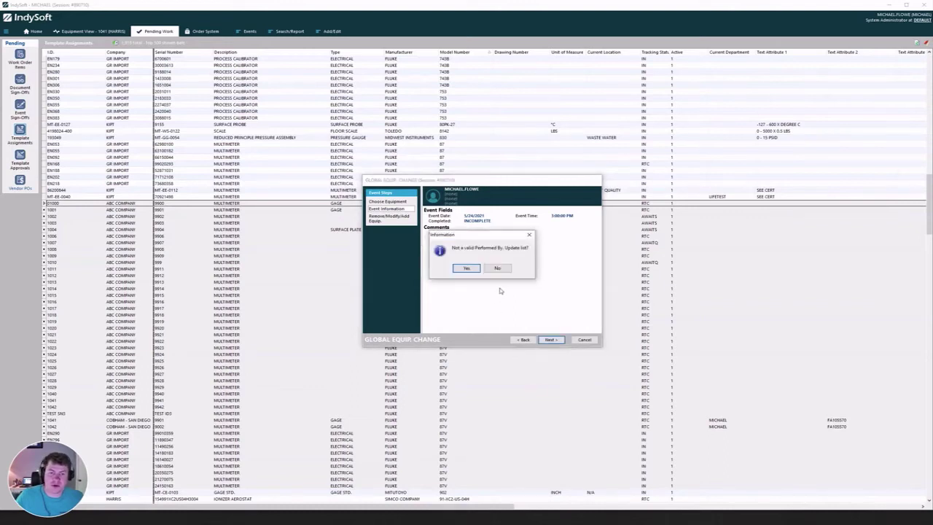
{"action": "left_click", "coordinate": [466, 268]}
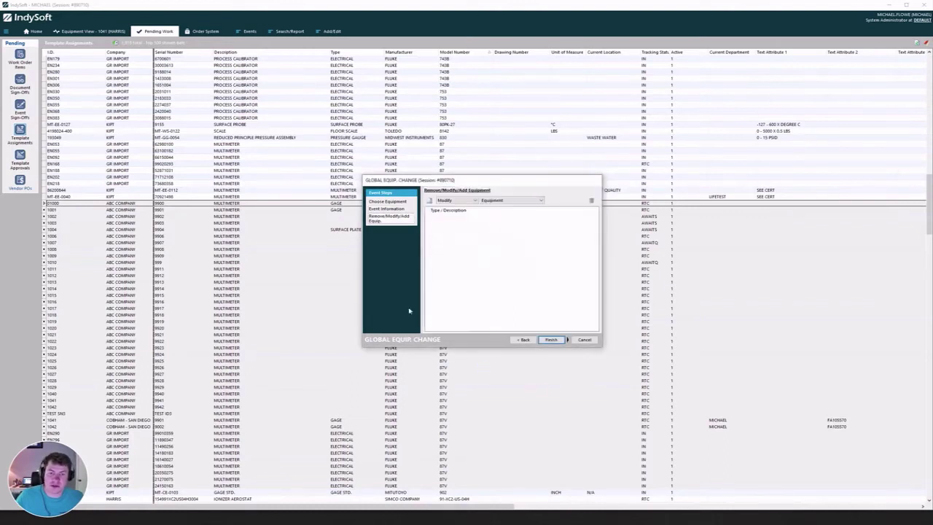
Add a Modify Equipment entry with Template Name changed to FLUKE 87 V DIGITAL MULTIMETER
{"action": "left_click", "coordinate": [429, 202]}
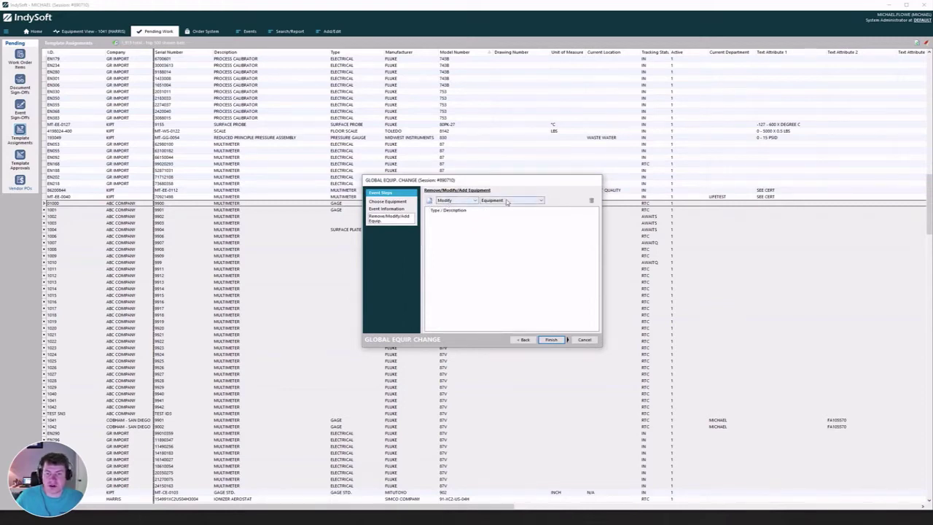
{"action": "left_click", "coordinate": [429, 202]}
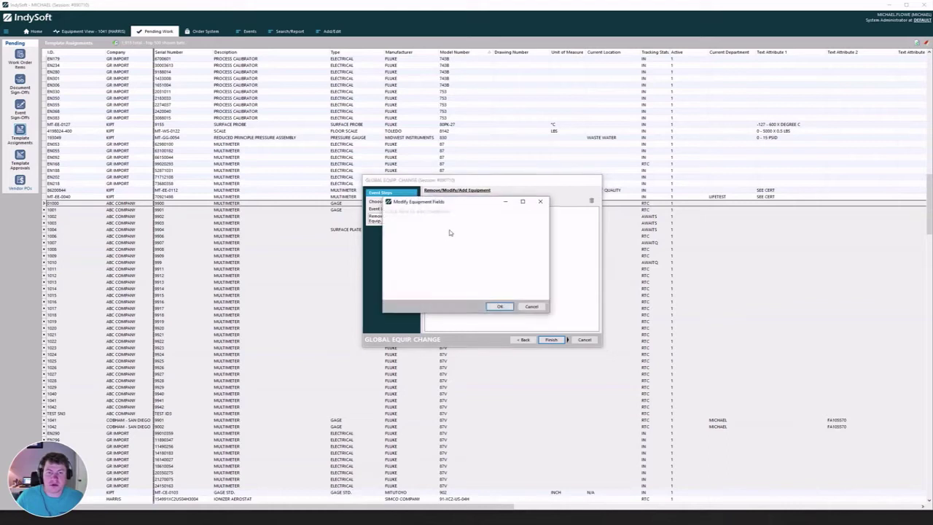
{"action": "left_click", "coordinate": [405, 212]}
{"action": "left_click", "coordinate": [405, 211]}
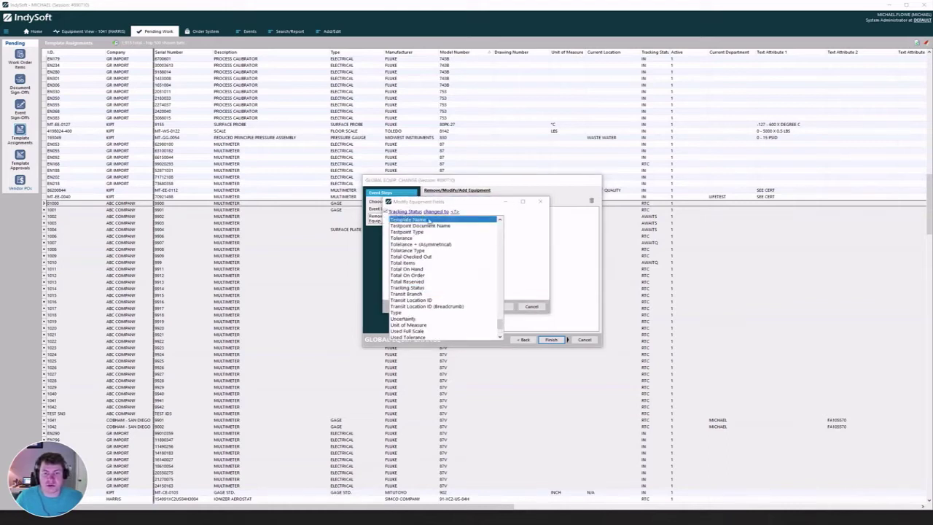
{"action": "left_click", "coordinate": [431, 219]}
{"action": "left_click", "coordinate": [456, 212]}
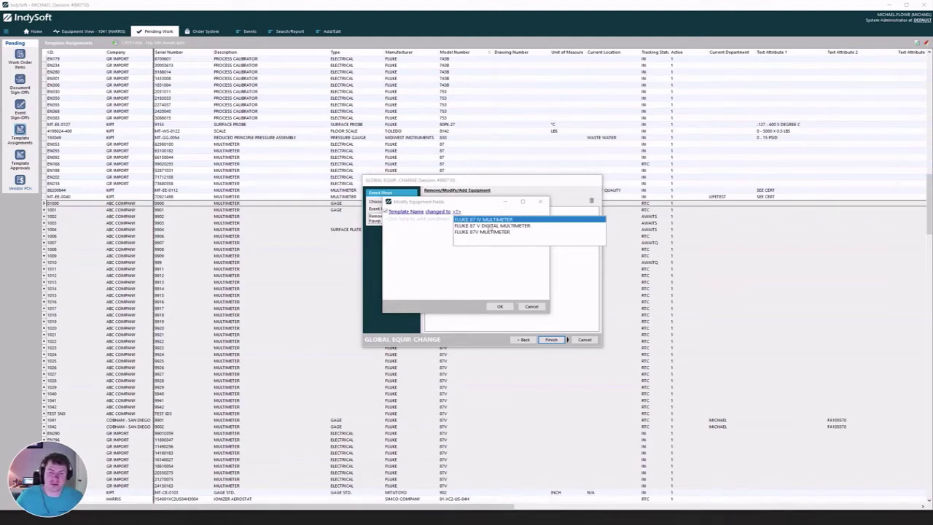
{"action": "left_click", "coordinate": [491, 227]}
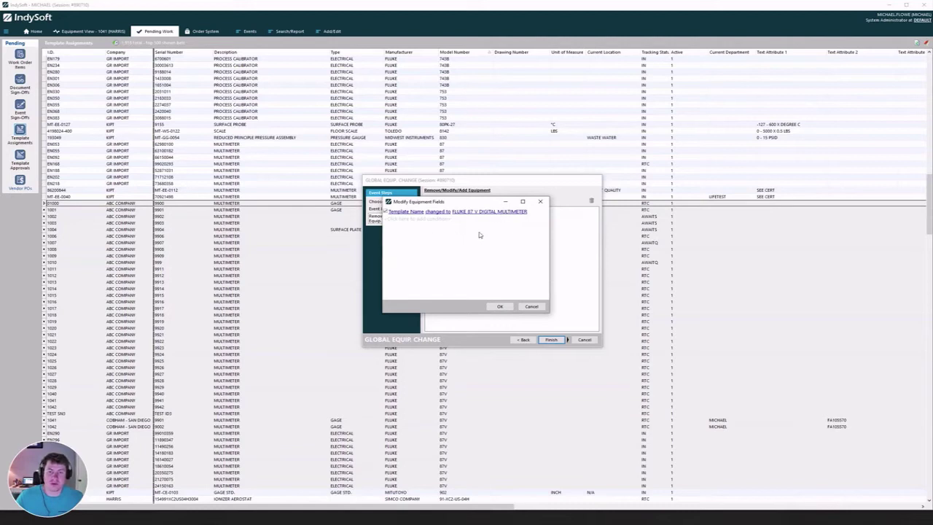
{"action": "left_click", "coordinate": [500, 307]}
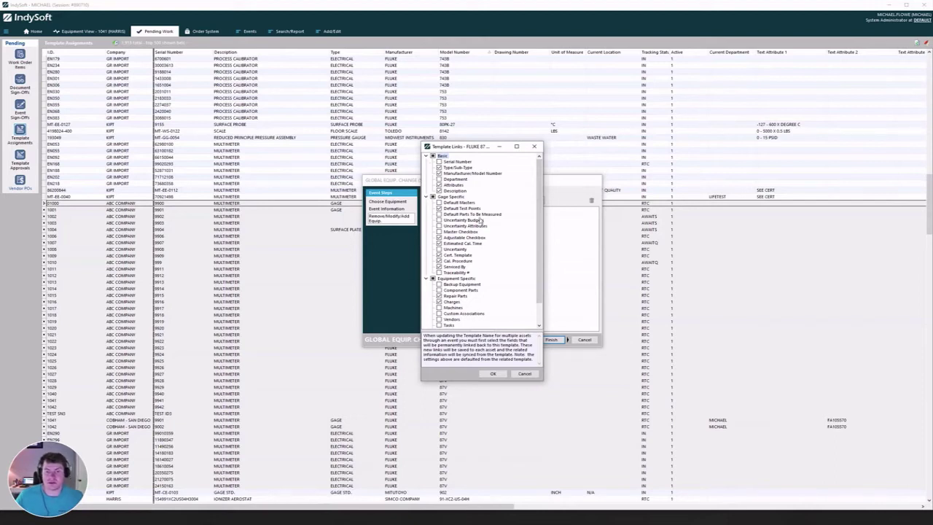
Accept the template's default link fields and finish the Global Equip. Change event
{"action": "left_click", "coordinate": [493, 374]}
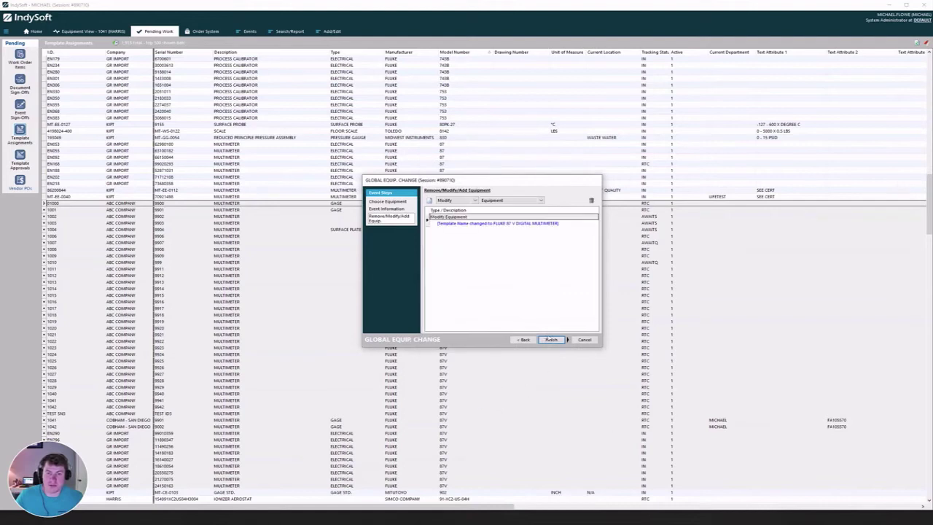
{"action": "left_click", "coordinate": [551, 341]}
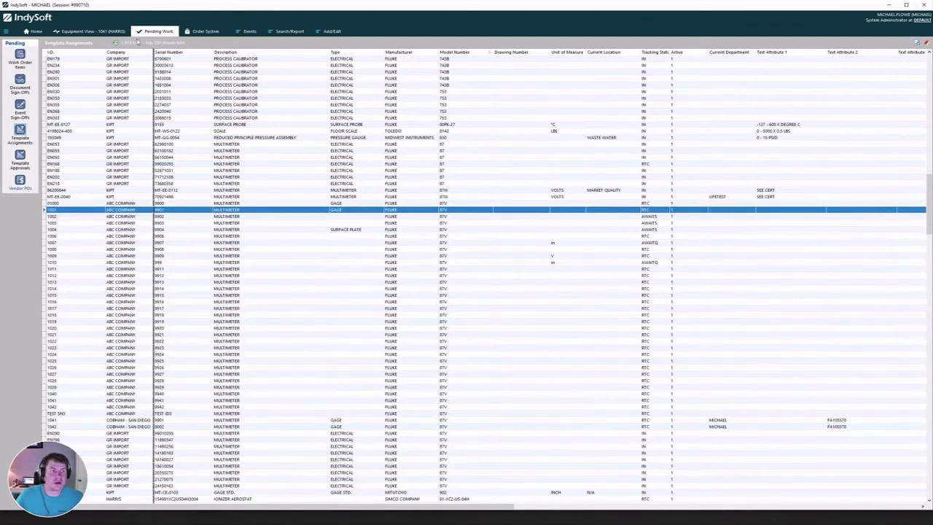
Refresh the template assignments list and check the Fluke multimeters by model number for any 87V units still listed
{"action": "left_click", "coordinate": [116, 44]}
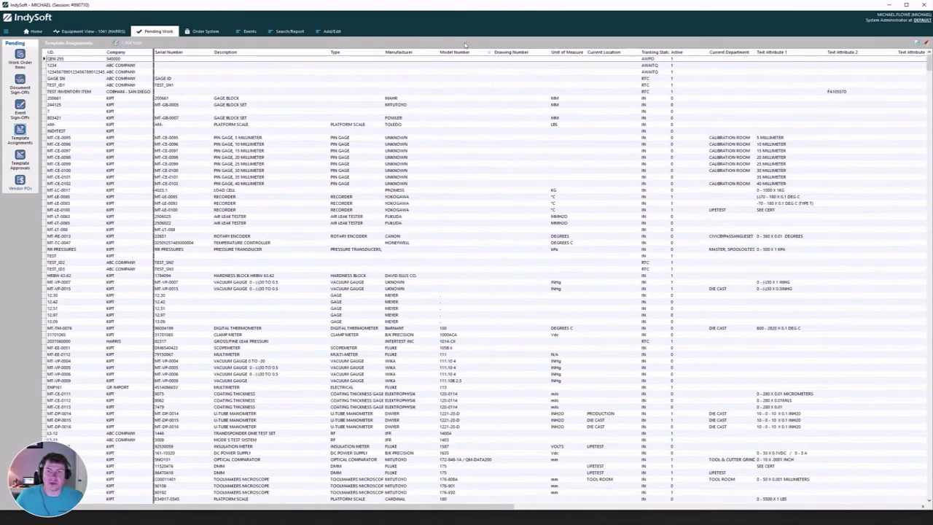
{"action": "left_click_drag", "start_coordinate": [927, 62], "coordinate": [905, 132]}
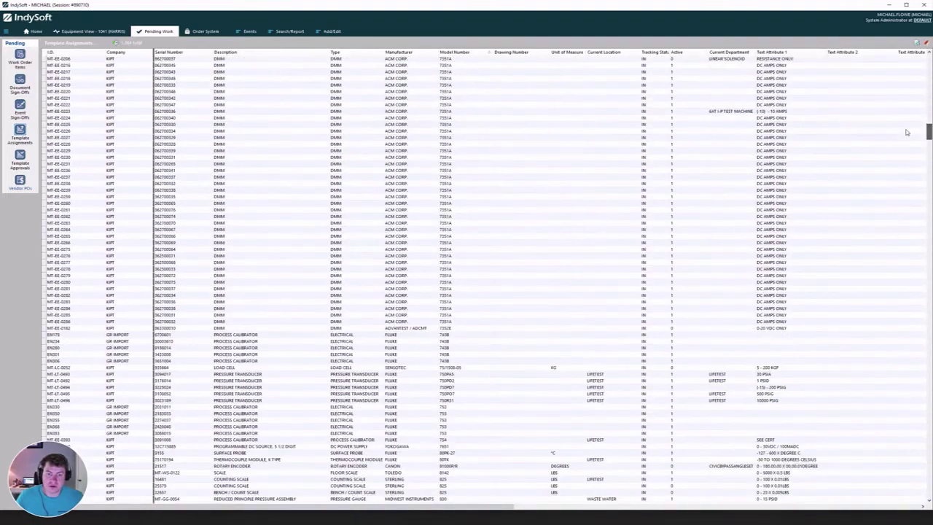
{"action": "scroll", "coordinate": [545, 287], "scroll_direction": "down", "scroll_amount": 13}
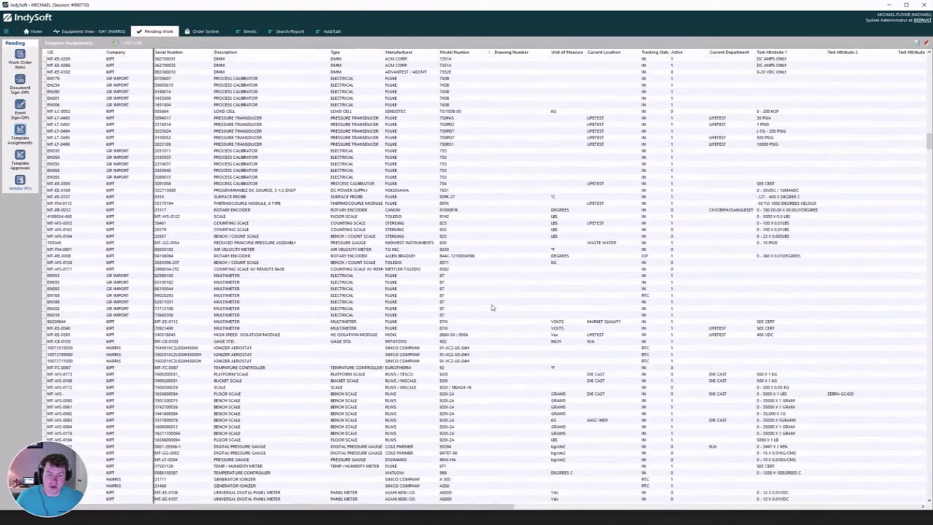
{"action": "left_click", "coordinate": [453, 283]}
{"action": "left_click", "coordinate": [452, 301]}
{"action": "left_click", "coordinate": [454, 307]}
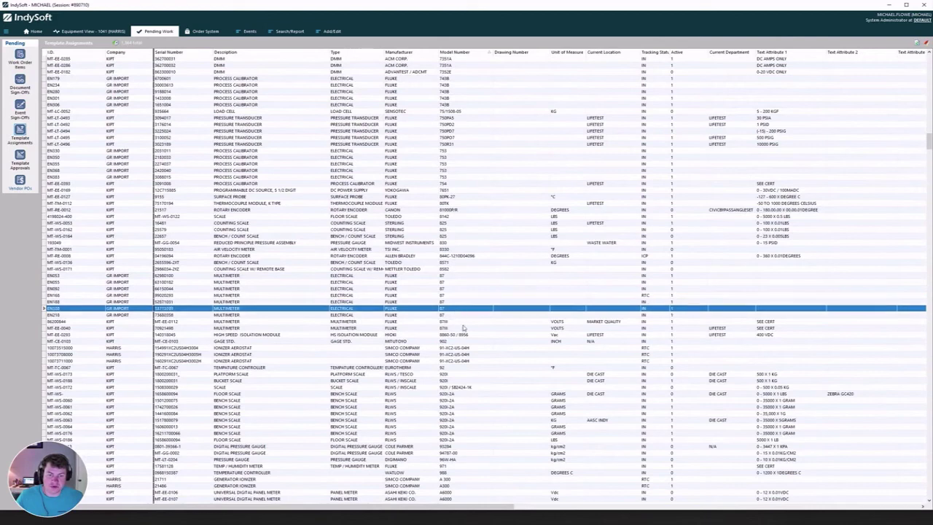
{"action": "left_click", "coordinate": [456, 314]}
{"action": "left_click", "coordinate": [456, 320]}
{"action": "left_click", "coordinate": [458, 327]}
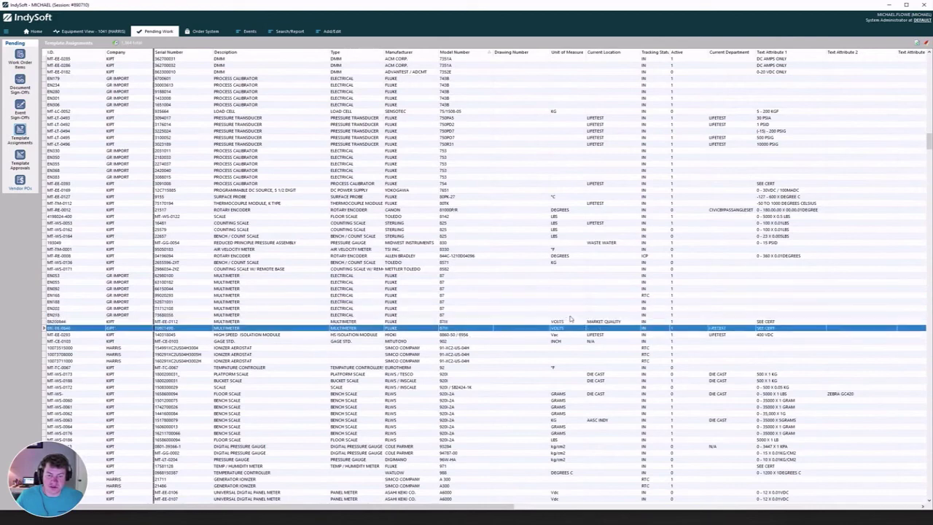